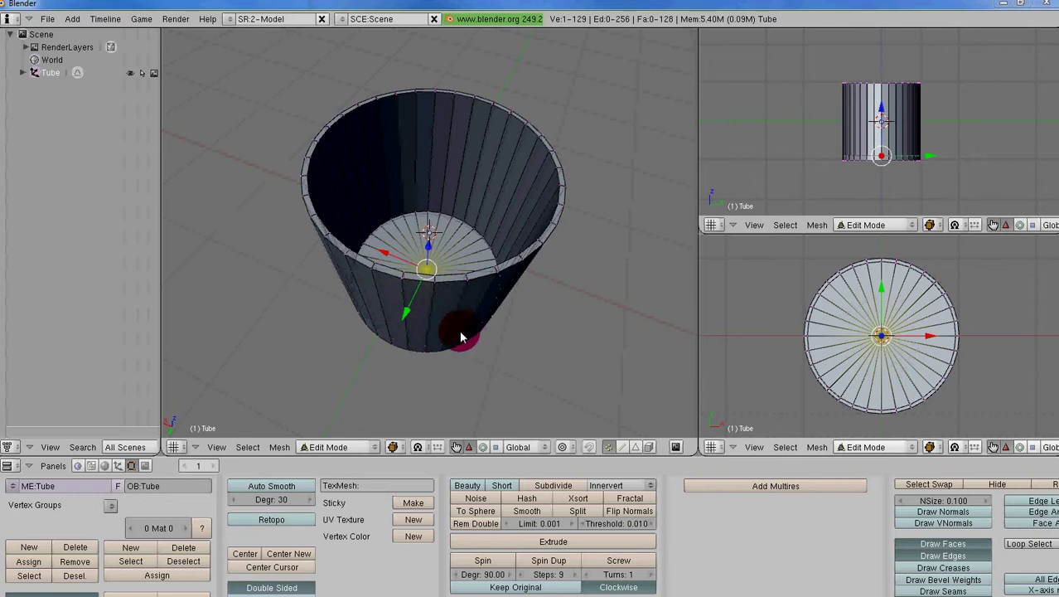
Orbit the view upward to look at the underside of the tube.
mouse_move(454, 335)
middle_down()
mouse_move(451, 238)
mouse_move(470, 257)
middle_up()
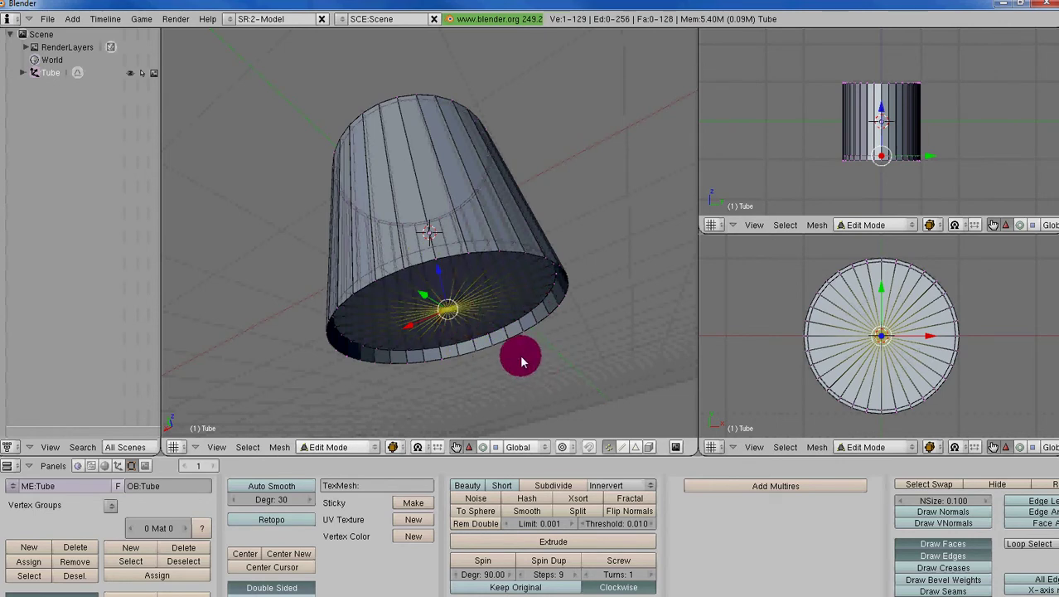
Deselect all, then box-select the 32 bottom-rim vertices of the tube in side view.
key(a)
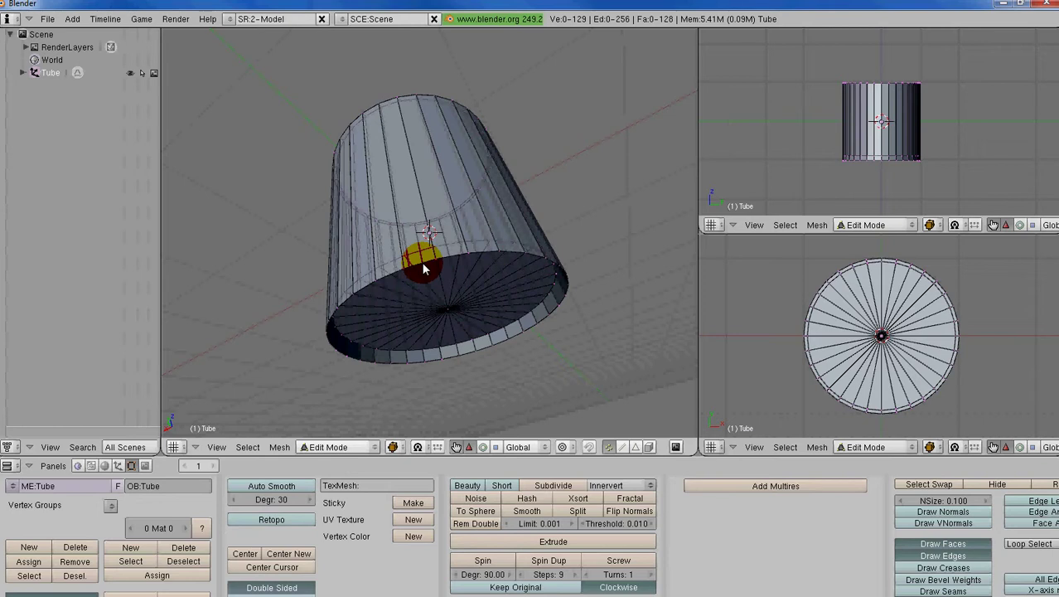
alt+right_click(421, 262)
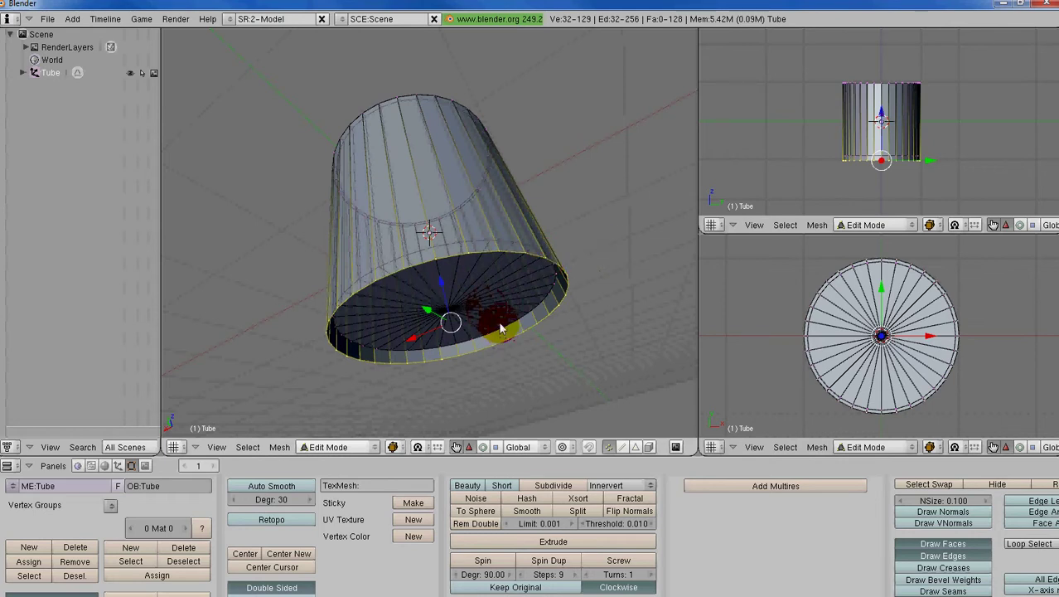
key(a)
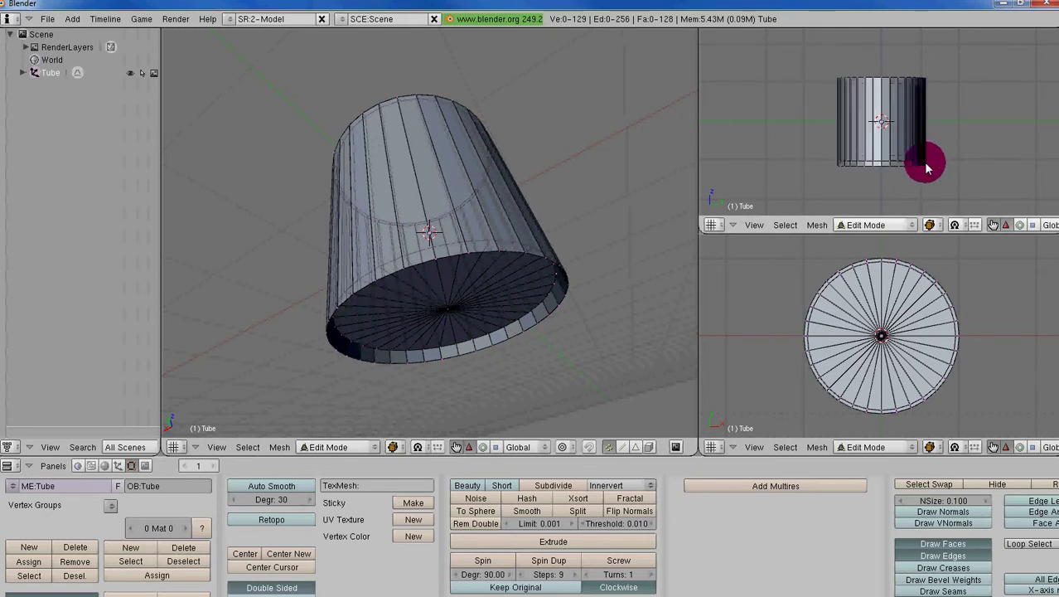
scroll(922, 163, up, 2)
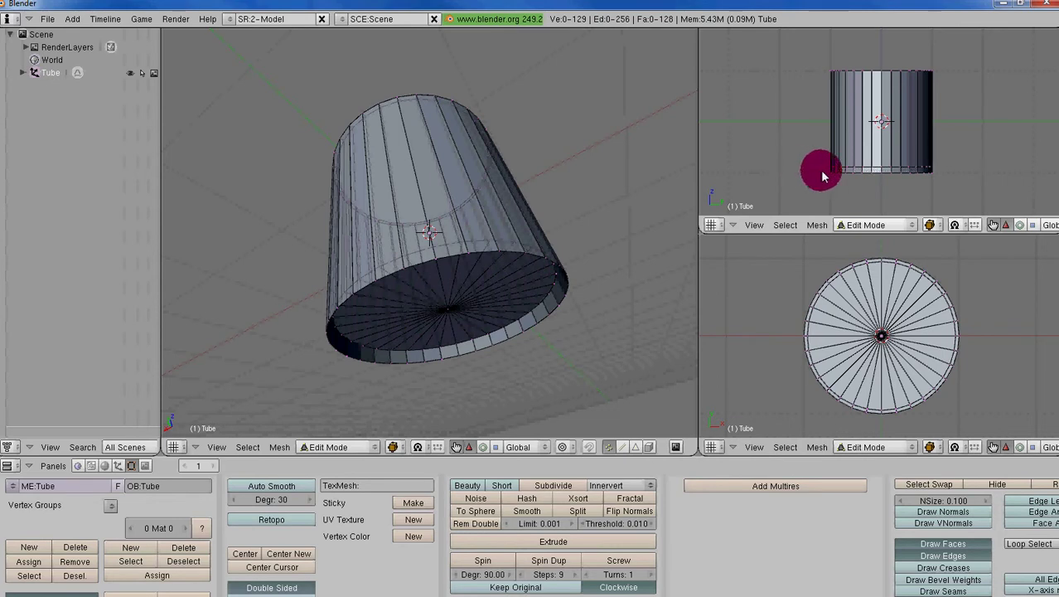
drag(823, 176, 949, 191)
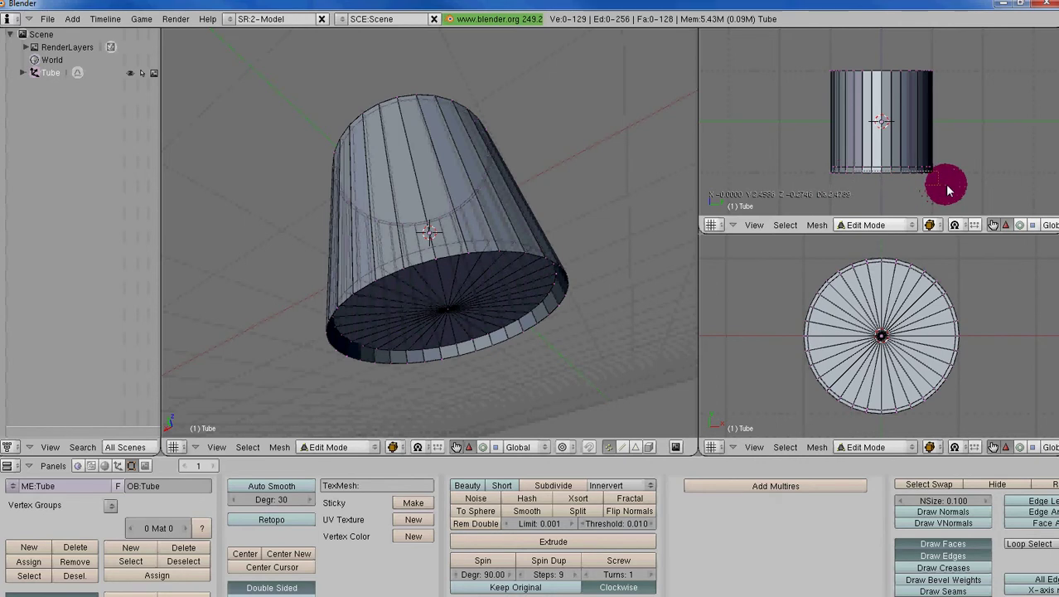
click(949, 190)
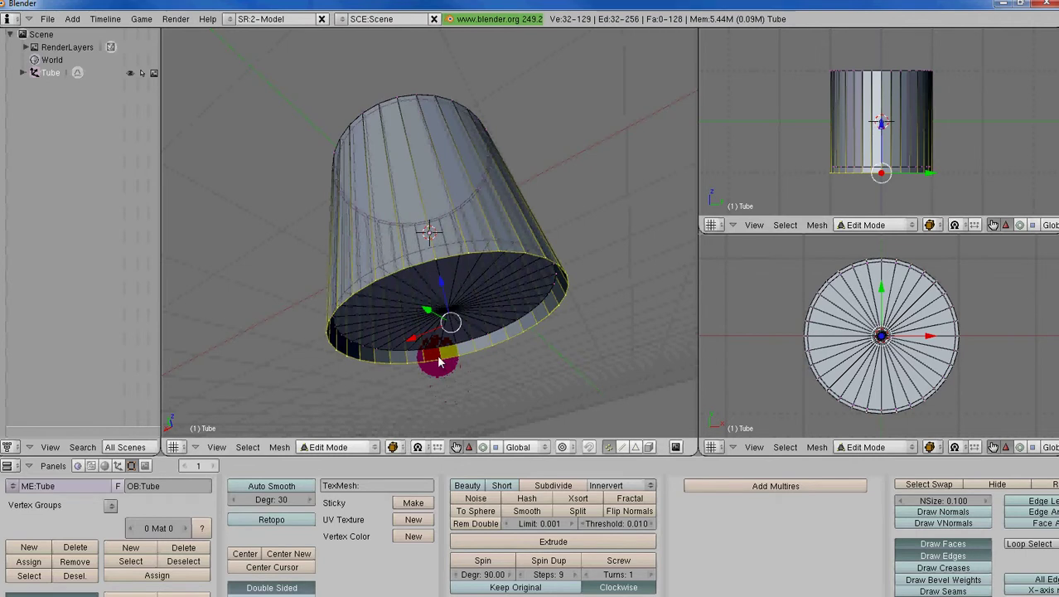
Extrude the bottom rim edges in place, scale the new ring to 0.9438, then extrude it again.
key(e)
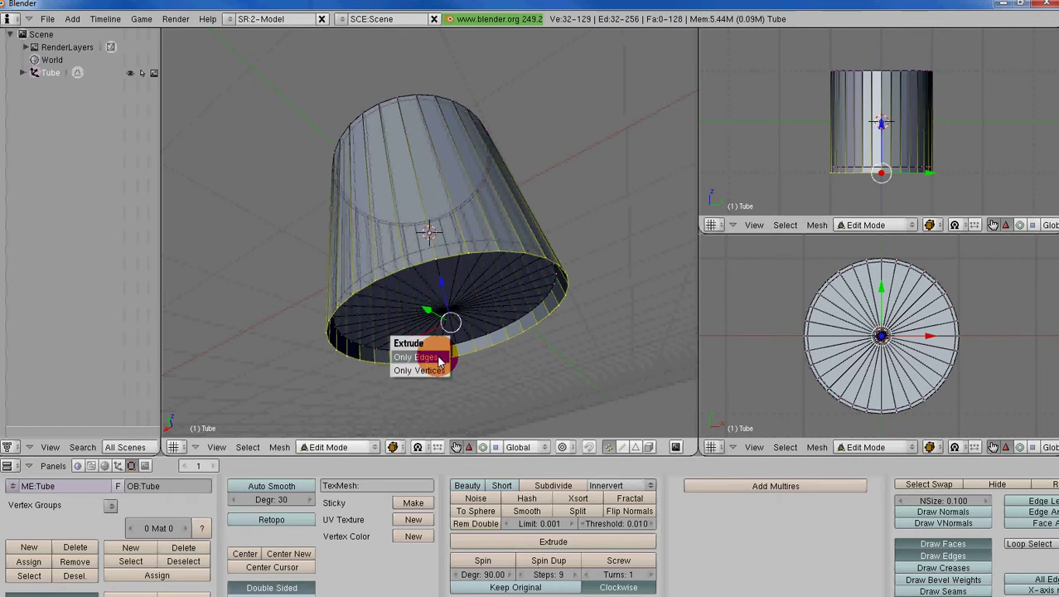
click(440, 359)
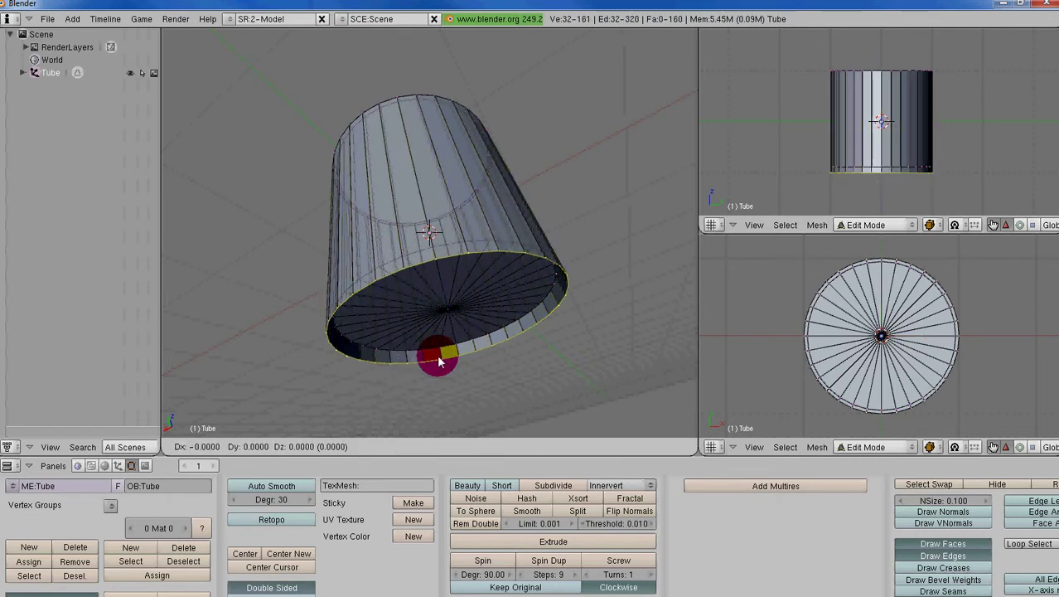
click(439, 359)
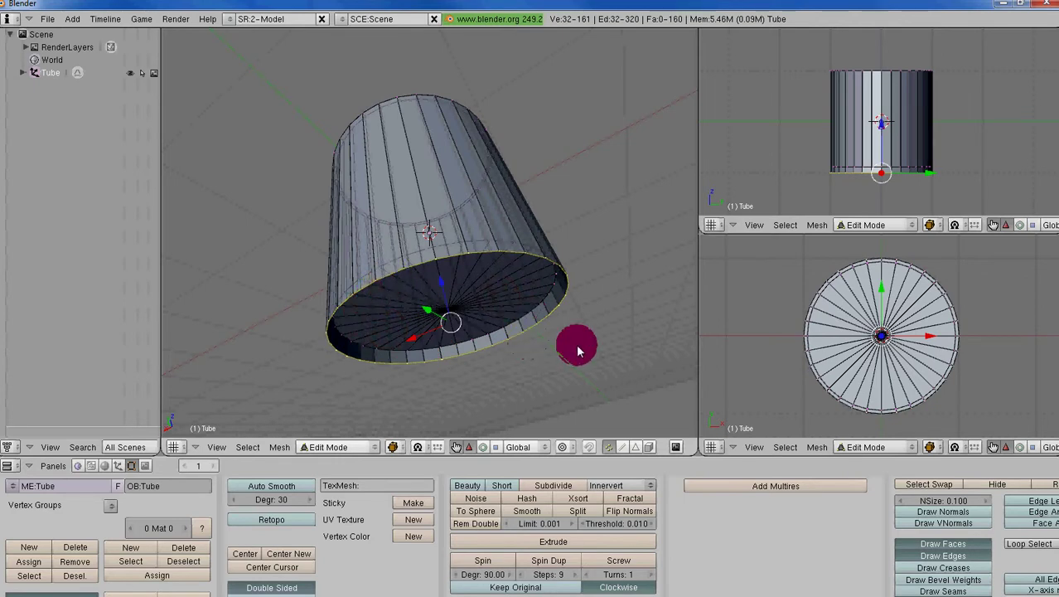
key(s)
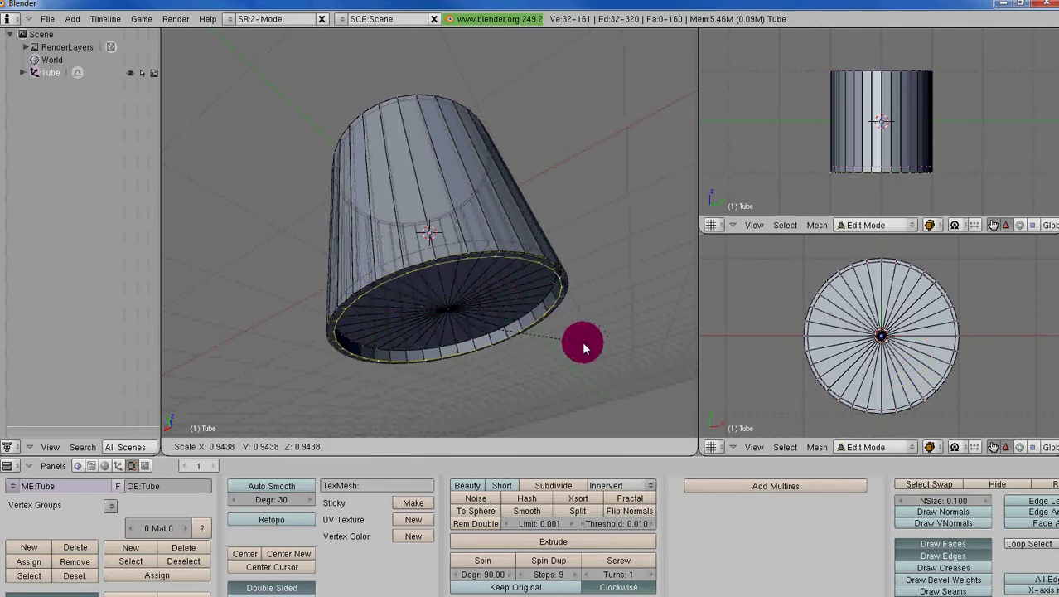
click(581, 346)
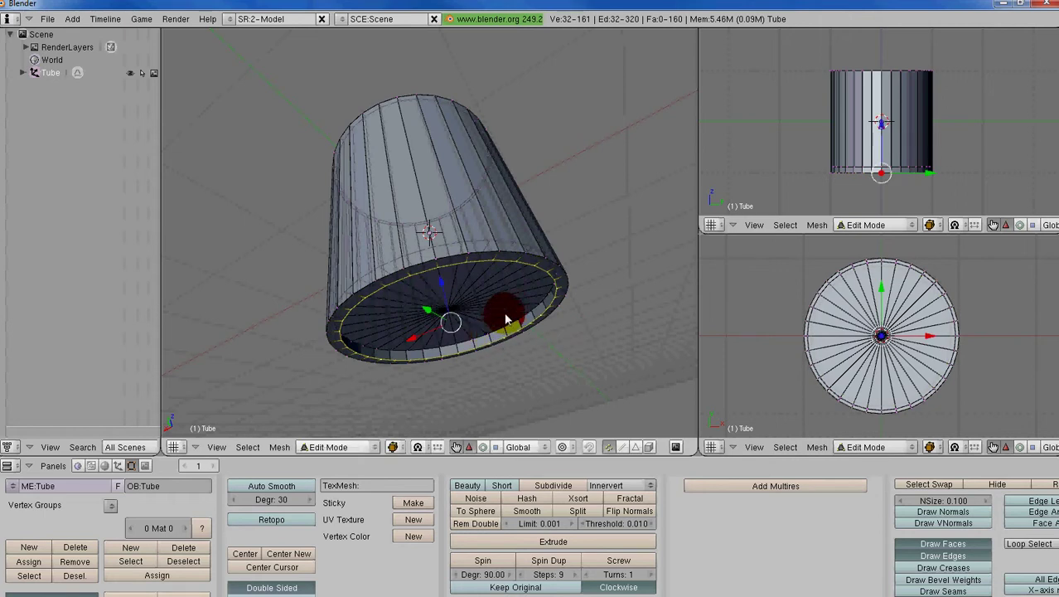
key(e)
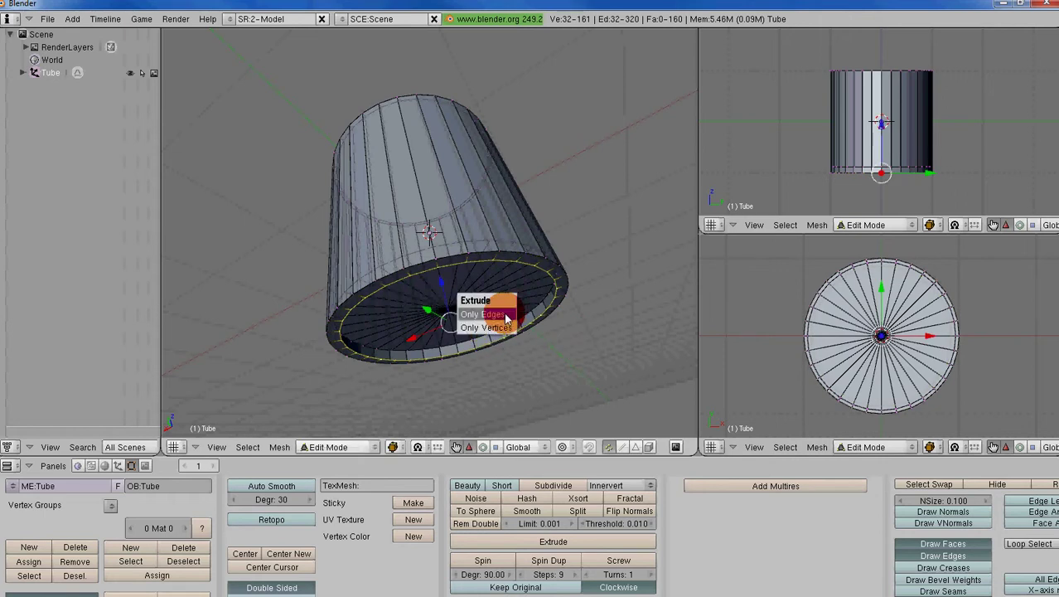
click(505, 315)
click(504, 313)
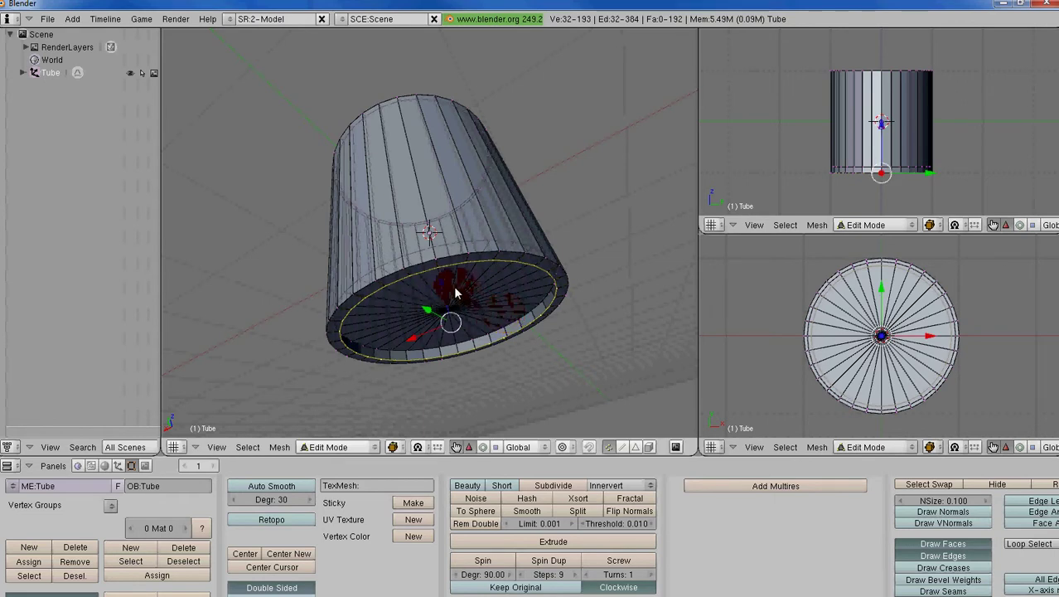
Shift the new rim slightly along Z, then extrude another edge ring and shrink it inward.
key(g)
key(z)
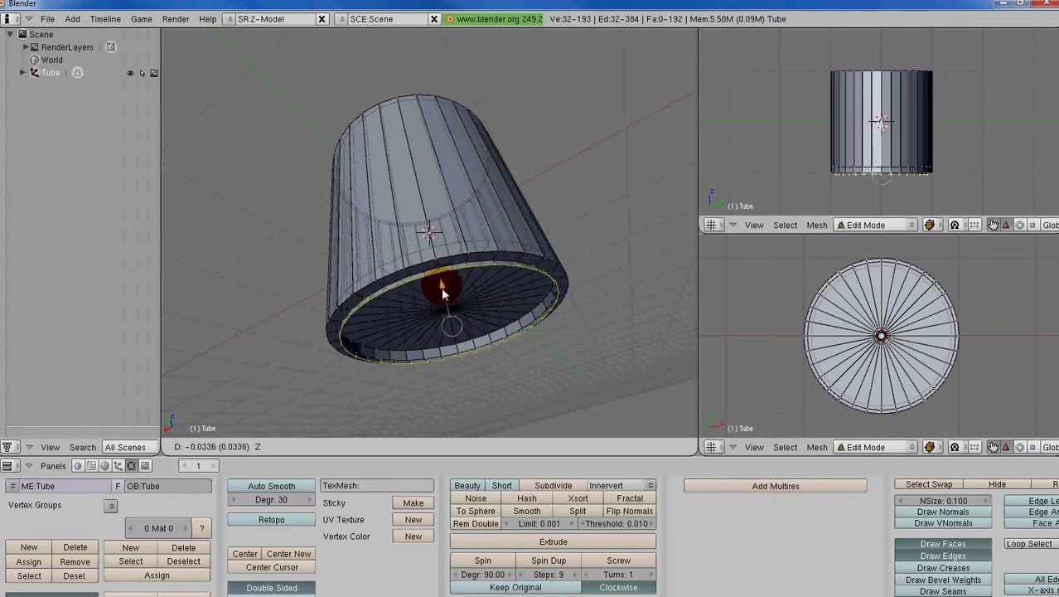
click(441, 289)
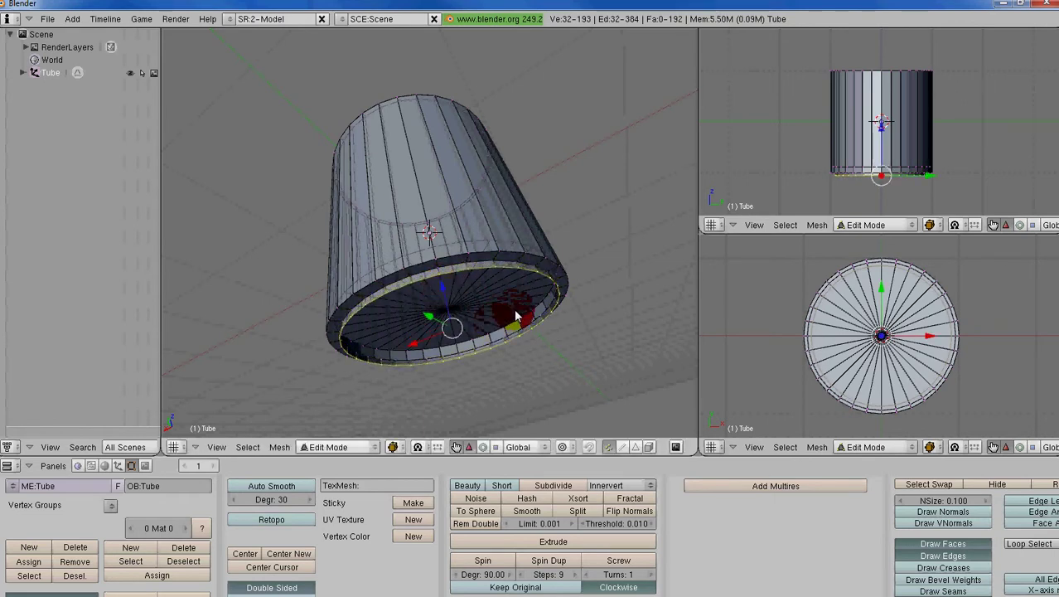
key(e)
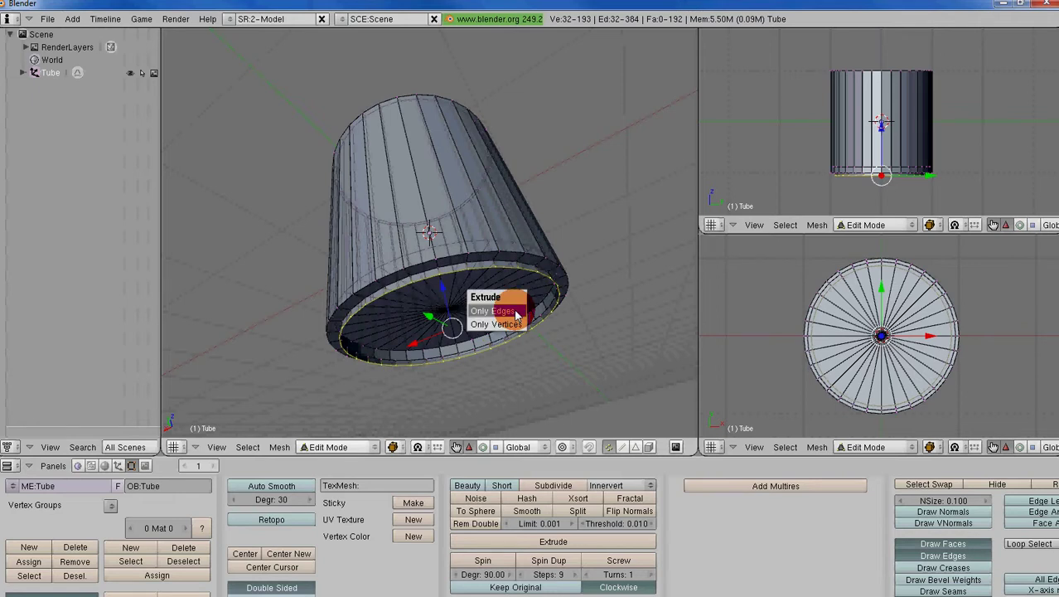
click(515, 311)
right_click(514, 309)
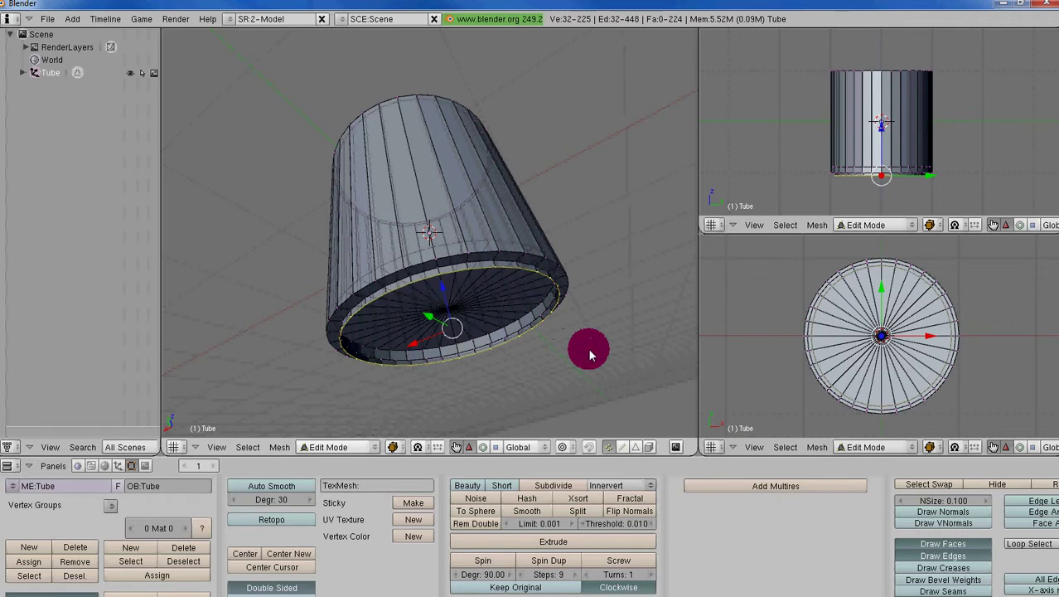
key(s)
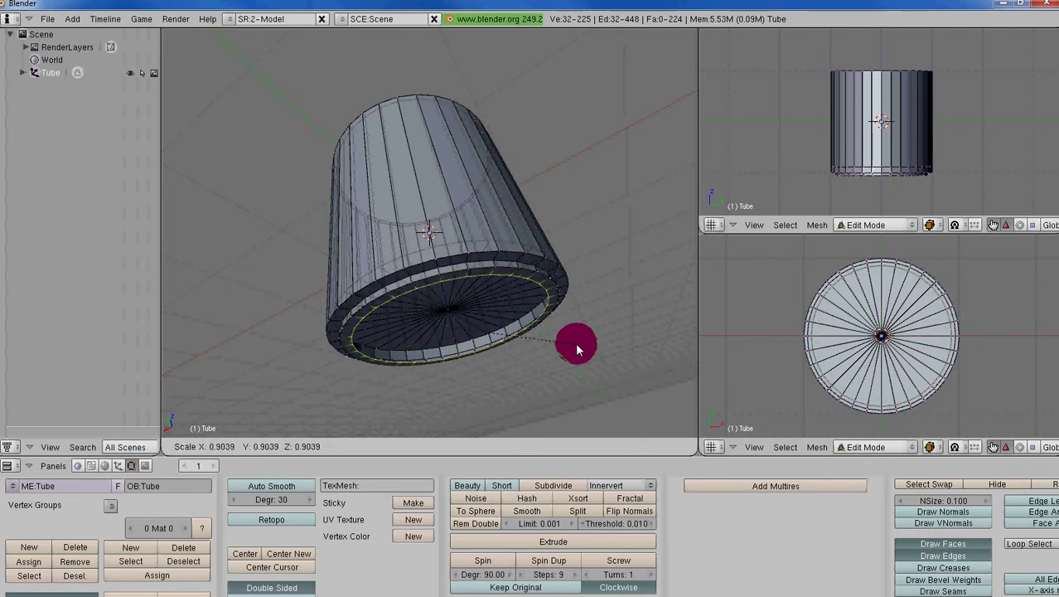
click(575, 343)
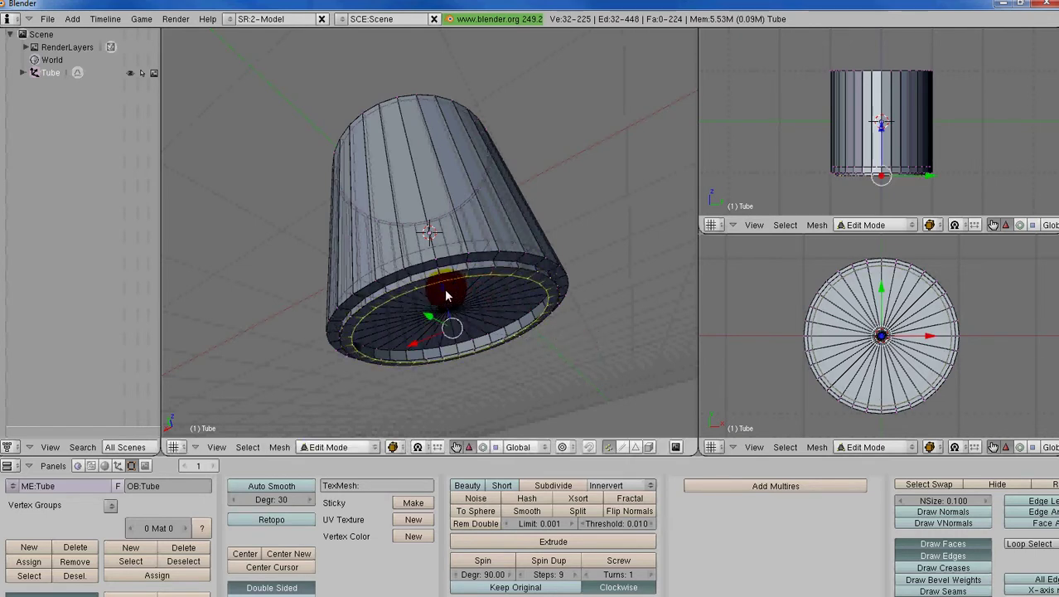
Nudge the inner ring along Z and extrude one more edge ring in place.
key(g)
key(z)
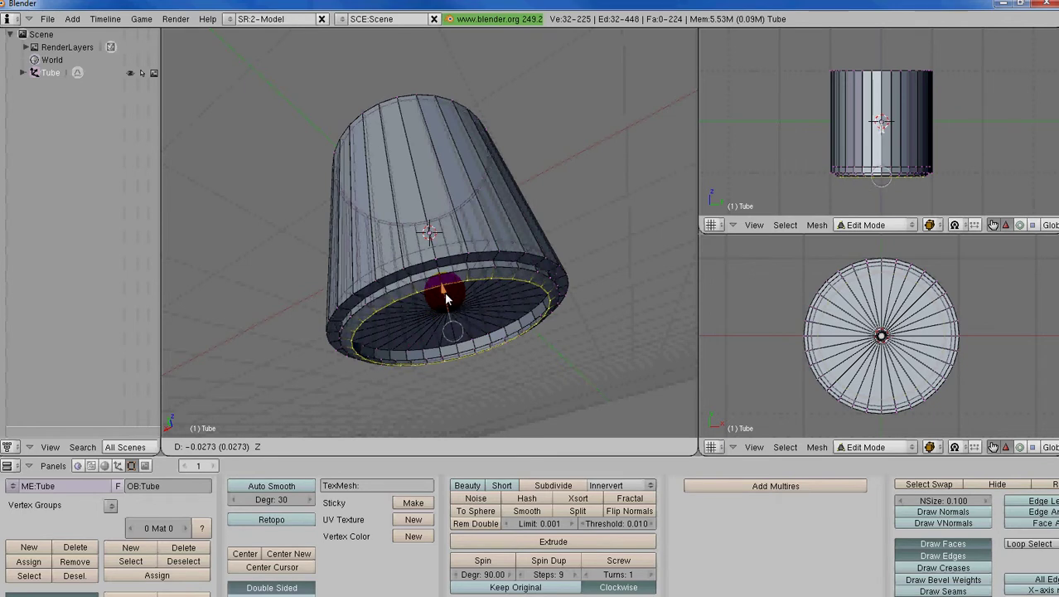
click(445, 297)
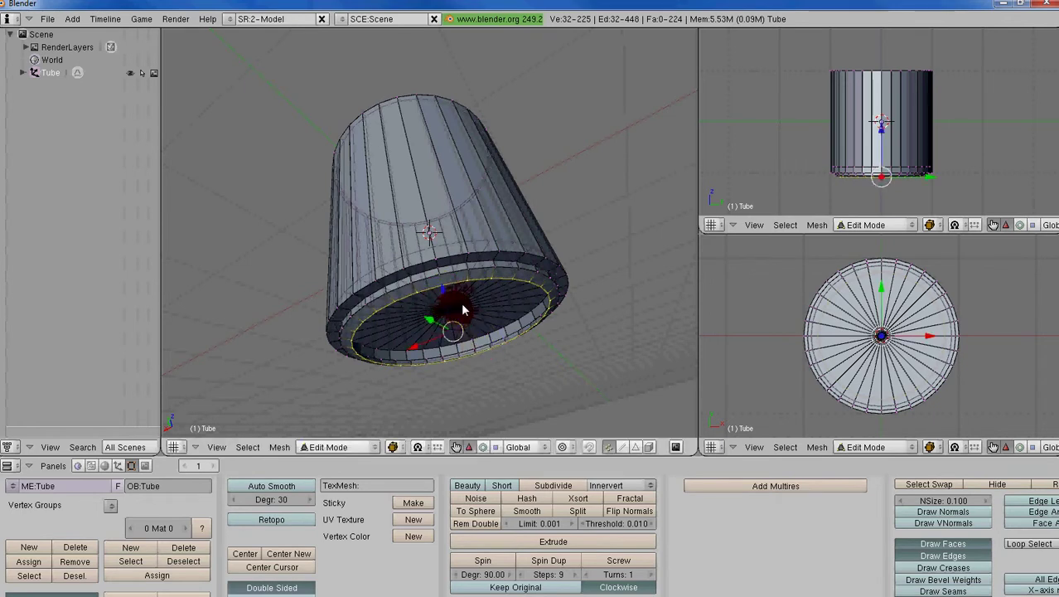
key(e)
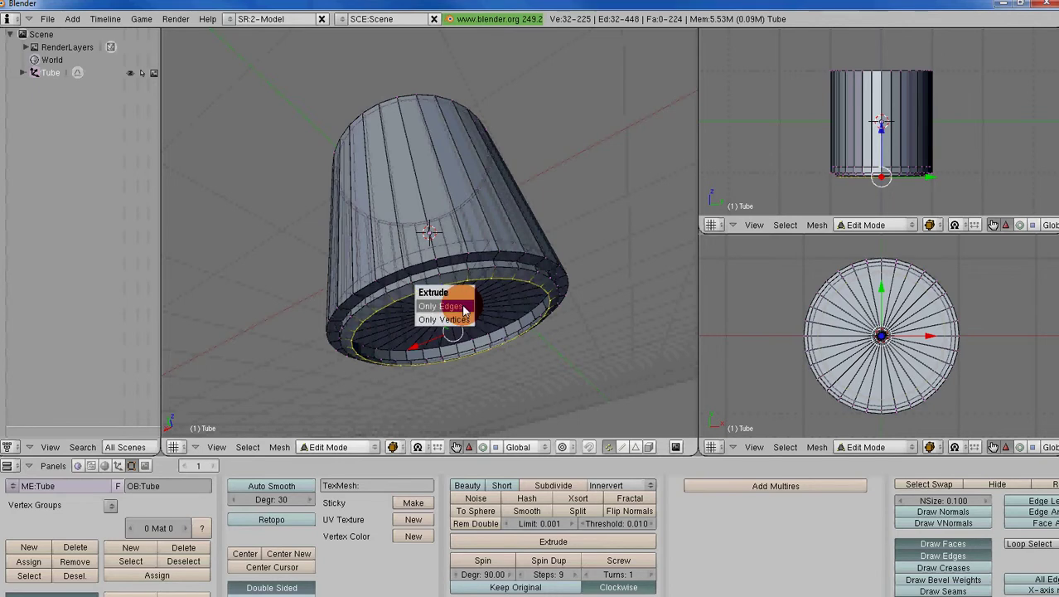
key(Return)
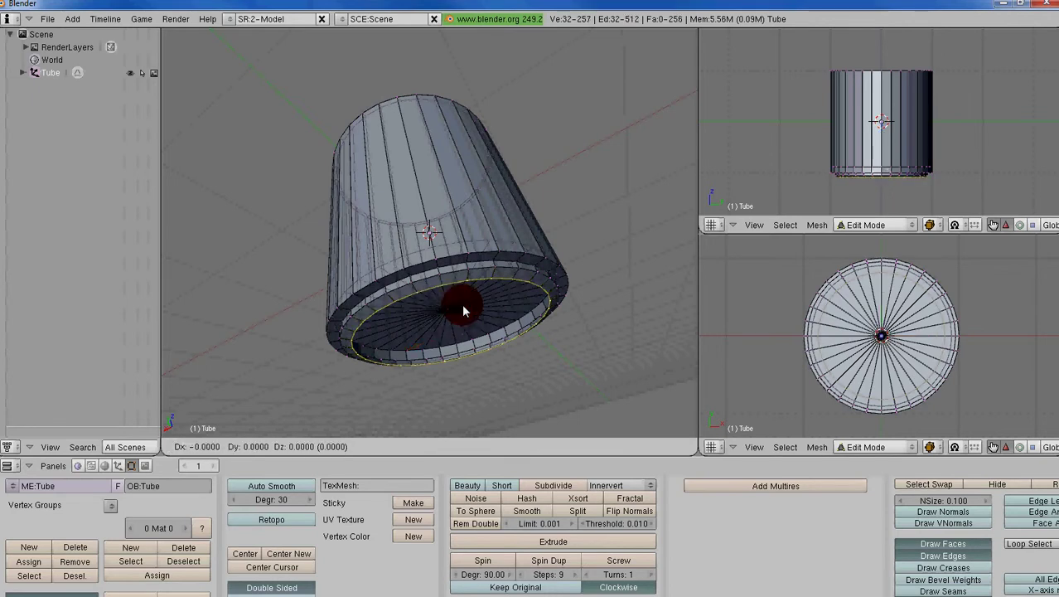
click(461, 311)
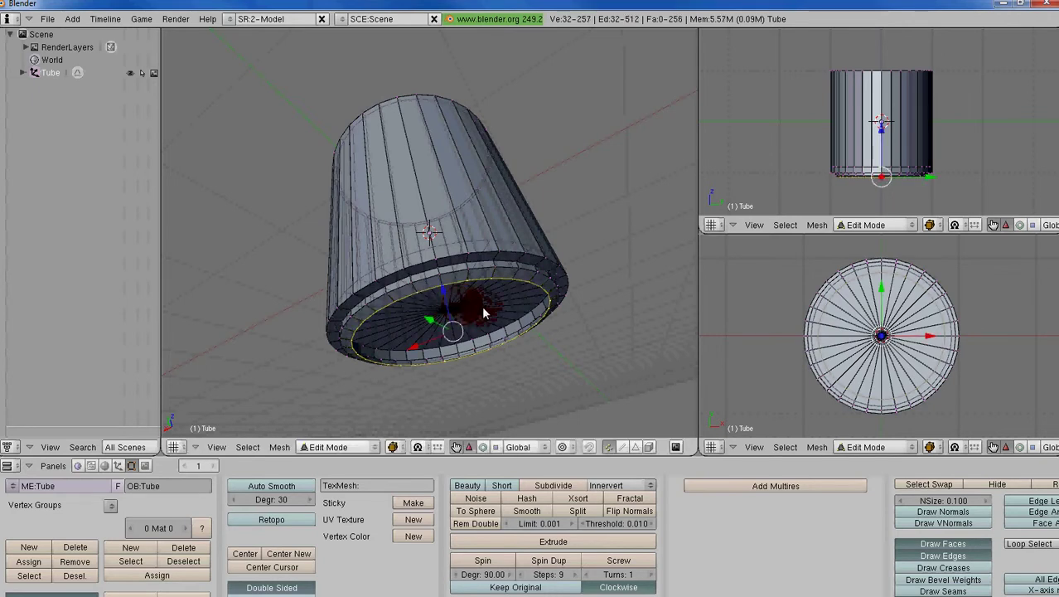
click(498, 321)
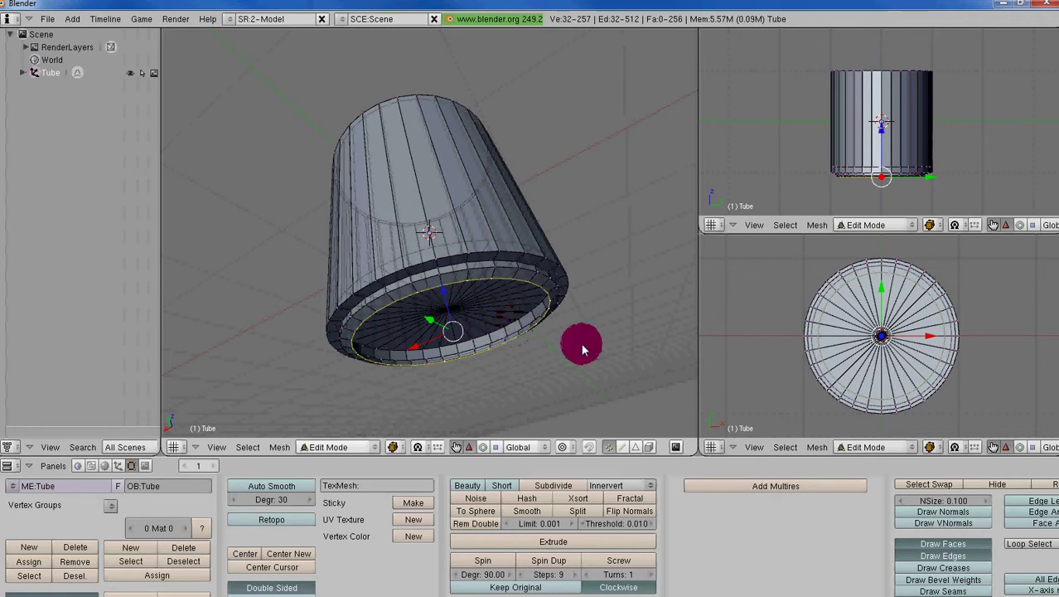
key(s)
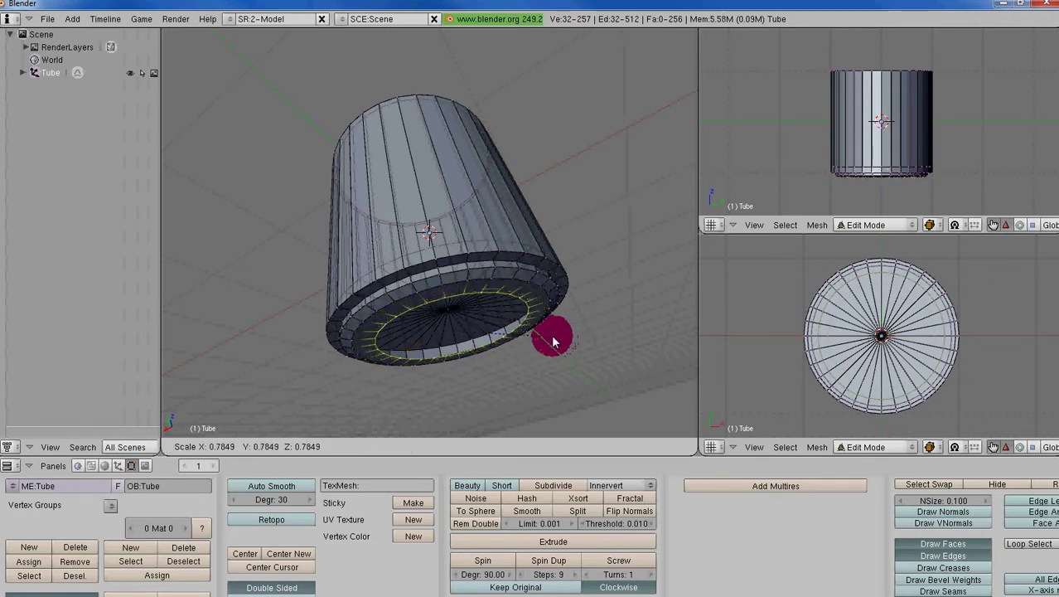
Shrink the innermost ring and merge it At Center into one vertex, then deselect all.
click(506, 340)
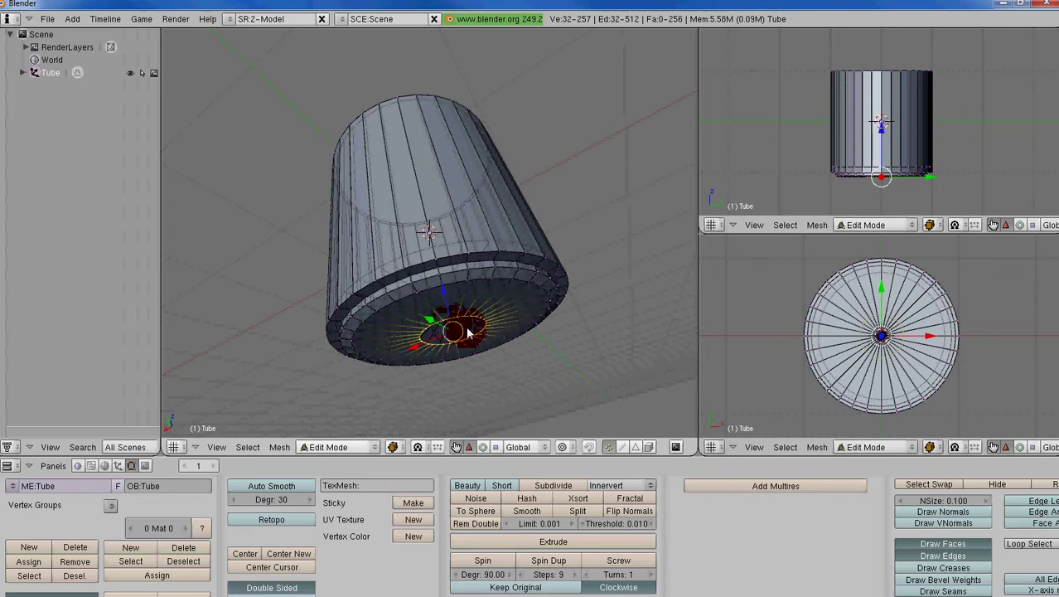
key(w)
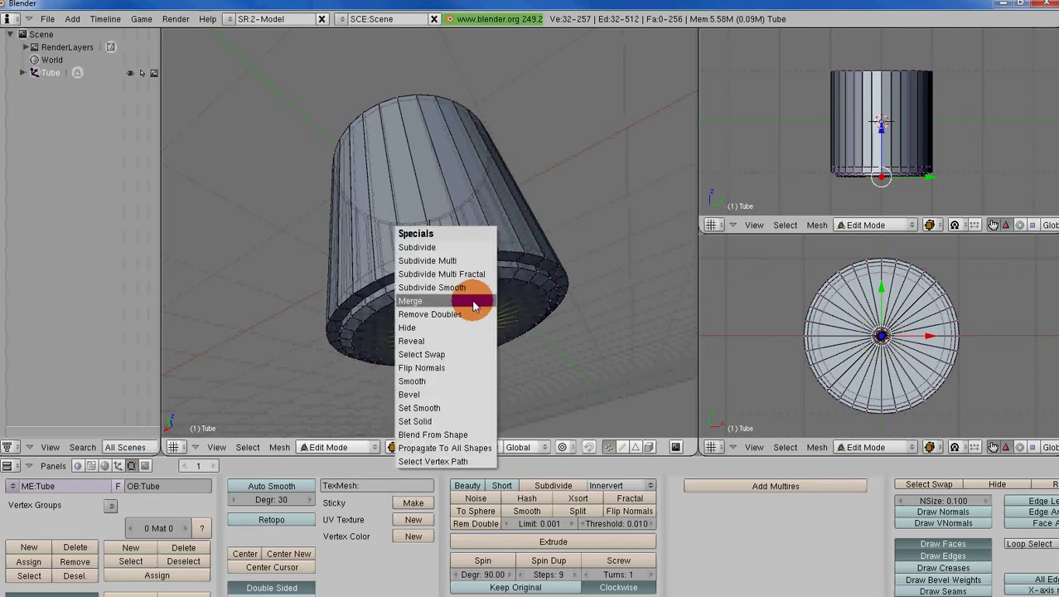
click(428, 307)
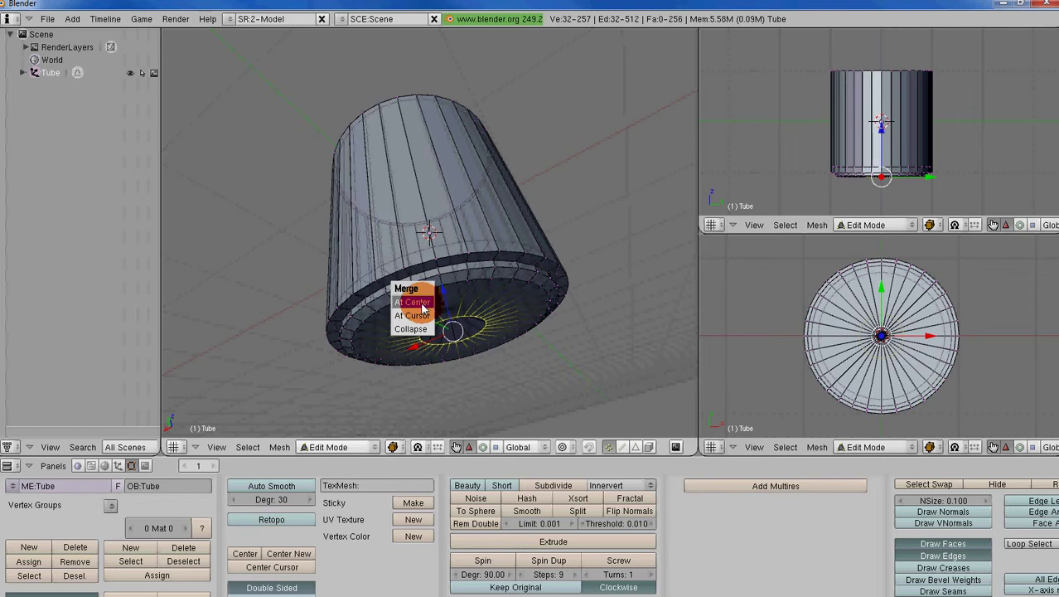
click(424, 306)
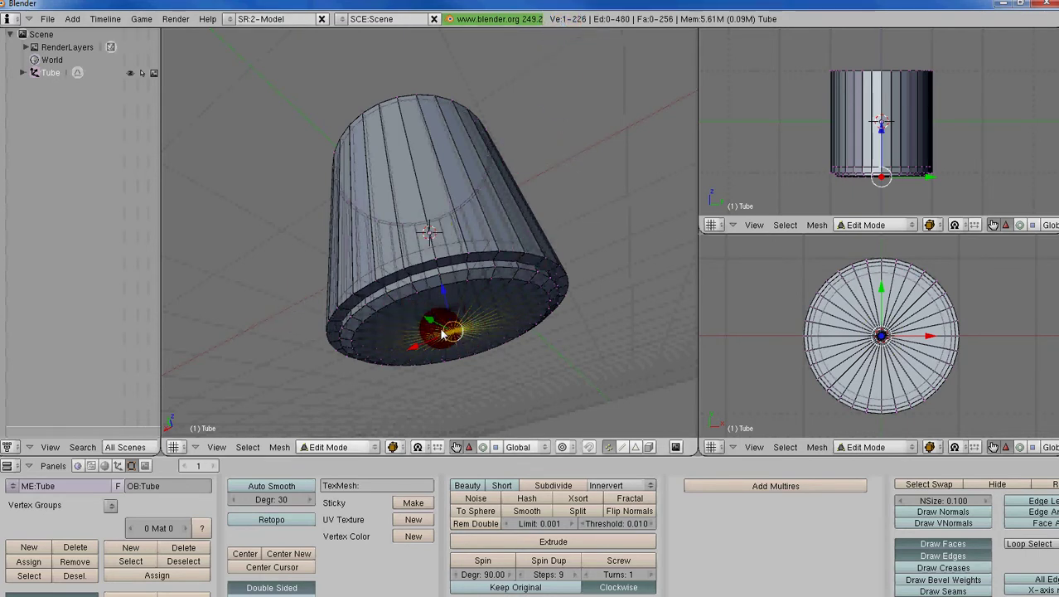
key(a)
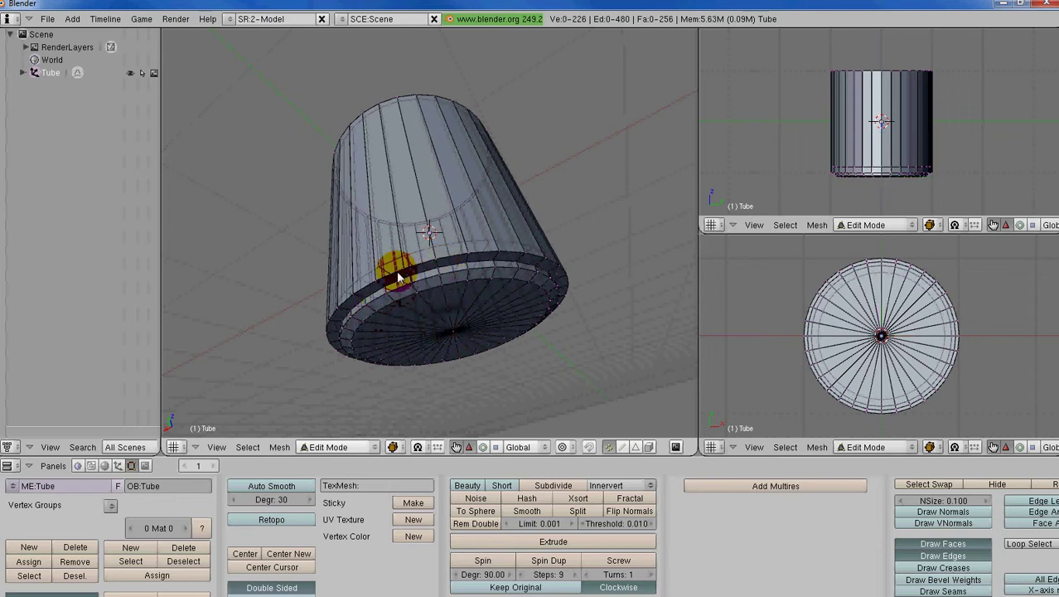
Switch the tube to Object Mode, cancel the accidental move, and view the cup from a tilted side.
click(375, 448)
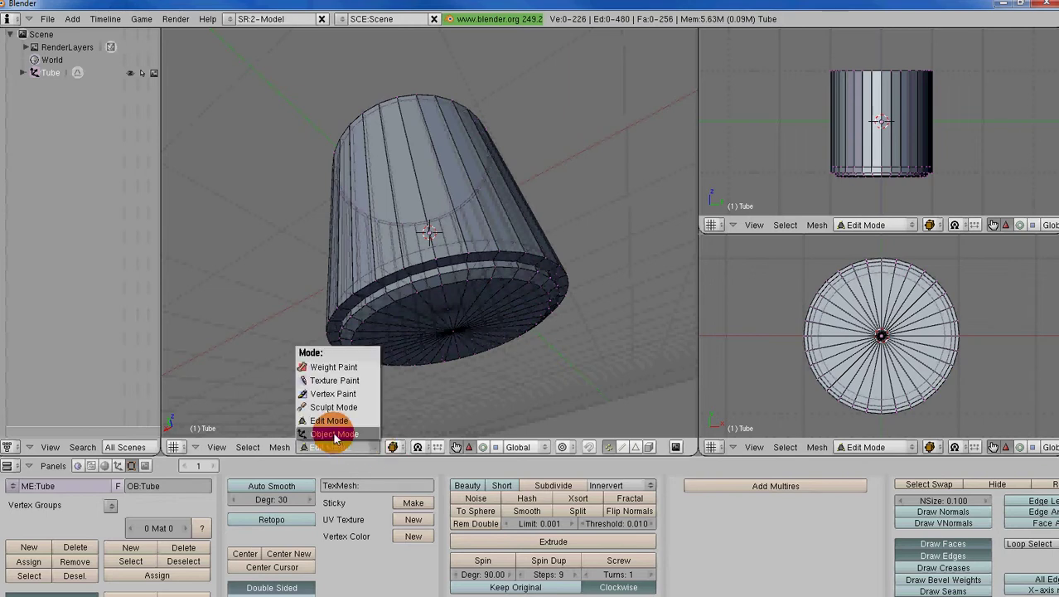
click(336, 434)
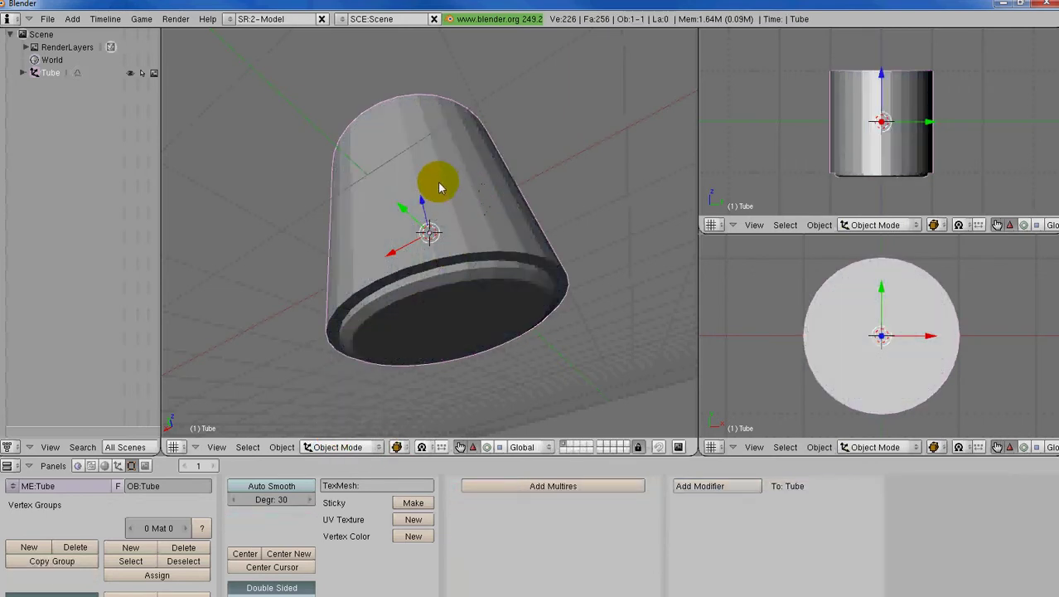
mouse_move(425, 230)
middle_down()
mouse_move(454, 242)
mouse_move(463, 303)
mouse_move(492, 362)
mouse_move(485, 260)
mouse_move(433, 267)
middle_up()
drag(431, 267, 418, 249)
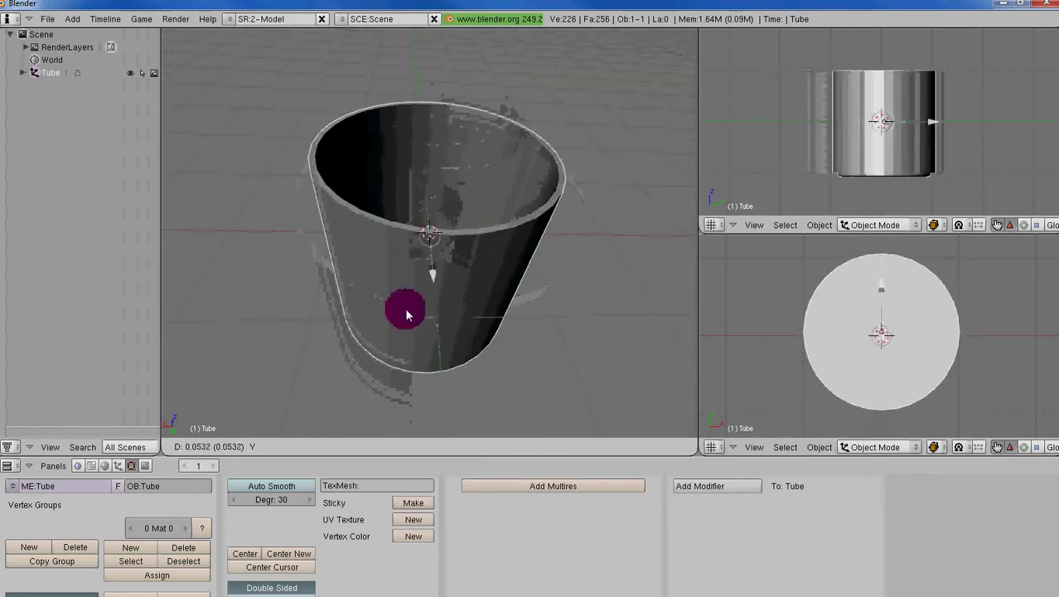
key(Escape)
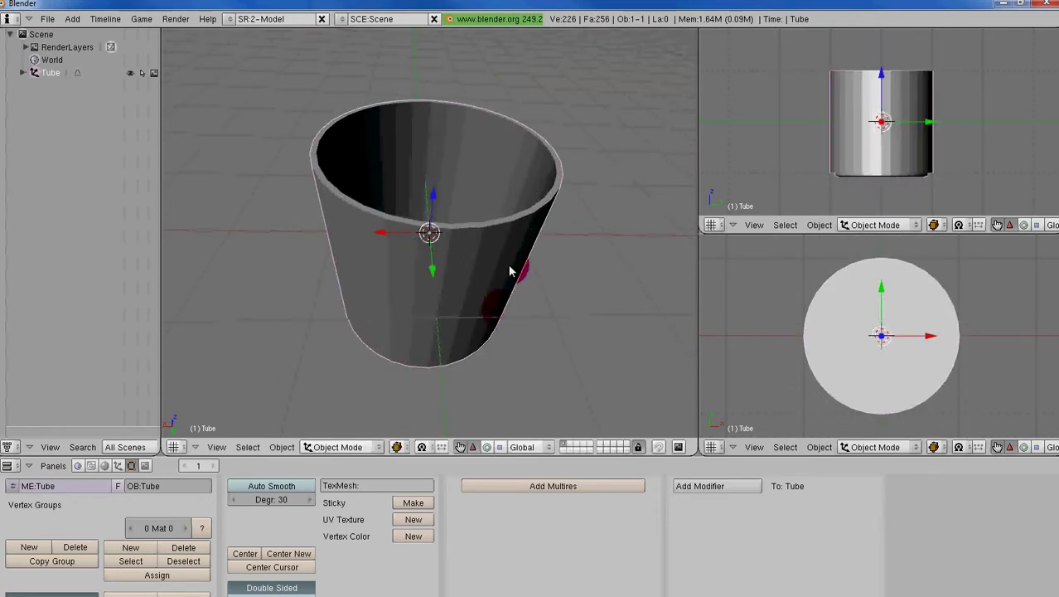
mouse_move(505, 285)
middle_down()
mouse_move(489, 255)
mouse_move(504, 196)
mouse_move(543, 177)
mouse_move(471, 243)
mouse_move(496, 166)
mouse_move(437, 161)
mouse_move(407, 260)
mouse_move(463, 206)
mouse_move(454, 284)
mouse_move(438, 244)
mouse_move(485, 202)
mouse_move(508, 209)
mouse_move(407, 267)
mouse_move(415, 309)
mouse_move(414, 253)
mouse_move(407, 302)
mouse_move(420, 299)
middle_up()
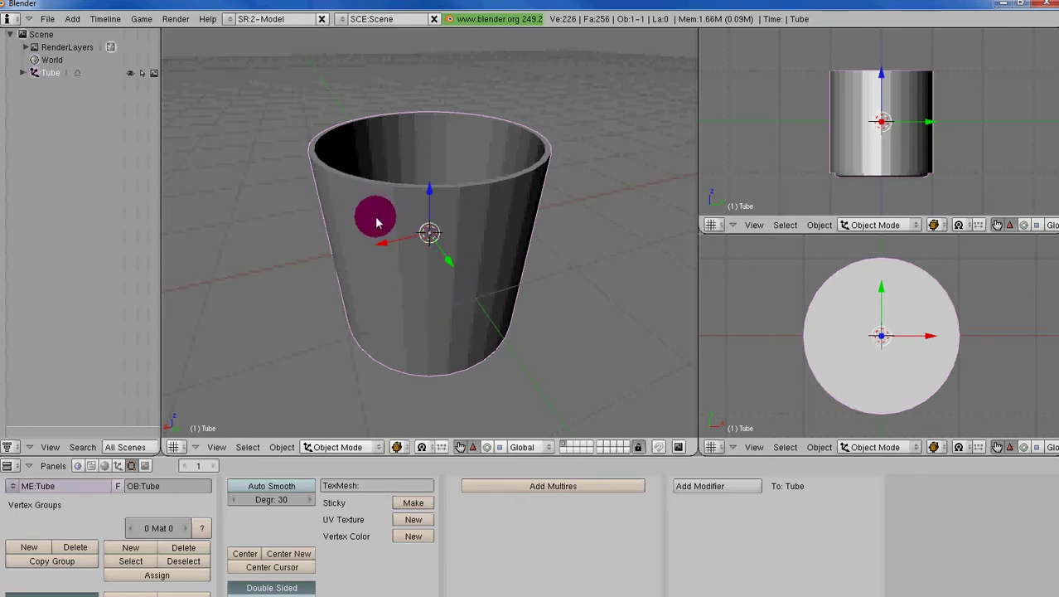
Enlarge the buttons window, apply Set Smooth to the Tube, and orbit to inspect the result.
click(429, 323)
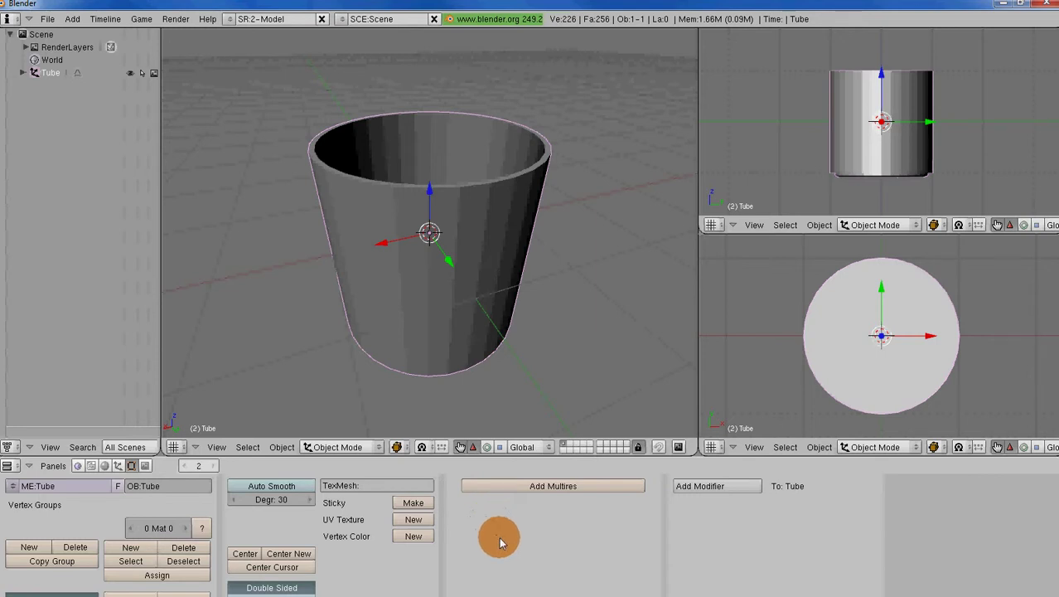
alt+scroll(497, 539, down, 1)
ctrl+scroll(497, 531, down, 2)
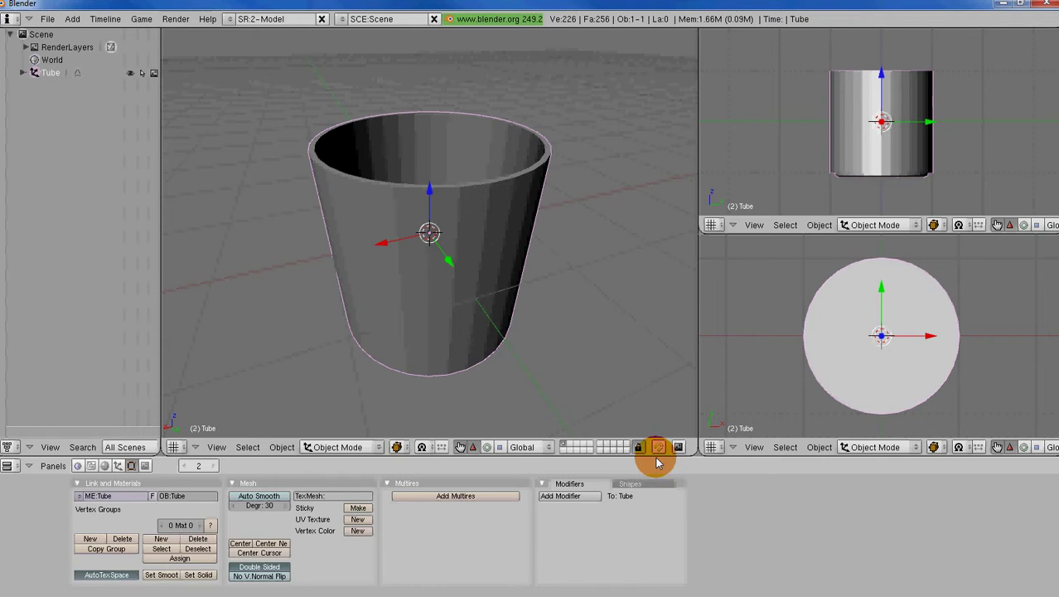
drag(657, 458, 660, 343)
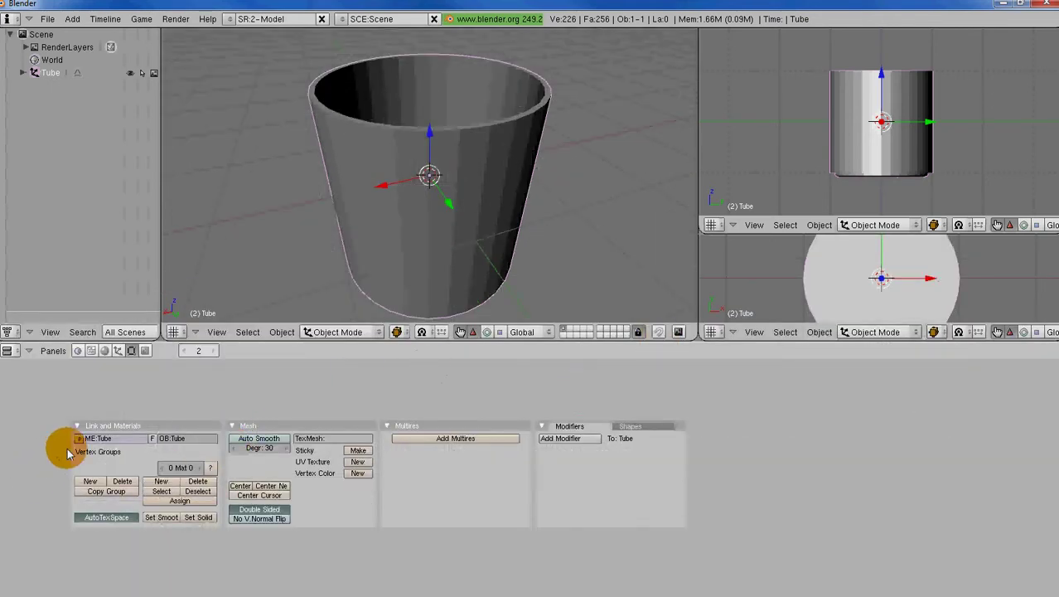
click(160, 519)
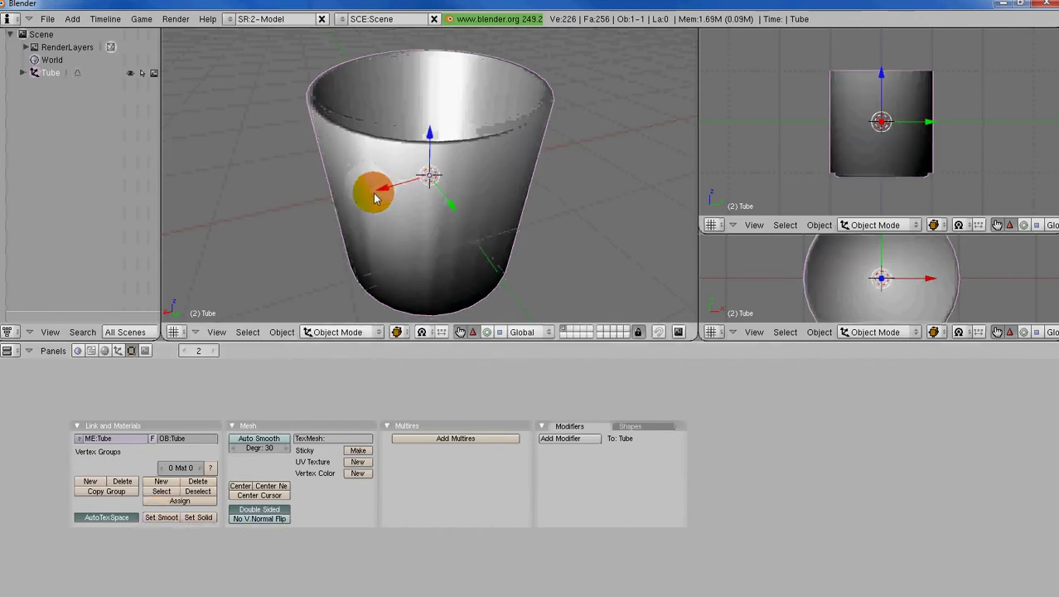
mouse_move(366, 181)
middle_down()
mouse_move(478, 204)
mouse_move(479, 220)
mouse_move(433, 225)
mouse_move(473, 228)
mouse_move(409, 203)
mouse_move(478, 203)
mouse_move(416, 225)
mouse_move(465, 170)
mouse_move(465, 231)
mouse_move(473, 170)
mouse_move(378, 249)
mouse_move(440, 196)
middle_up()
right_click(447, 199)
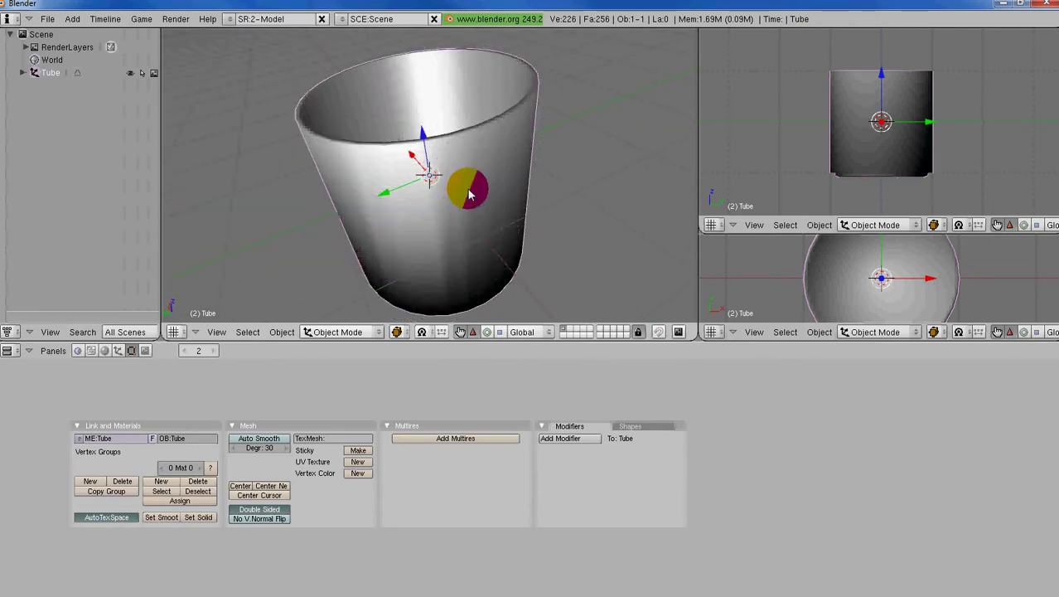